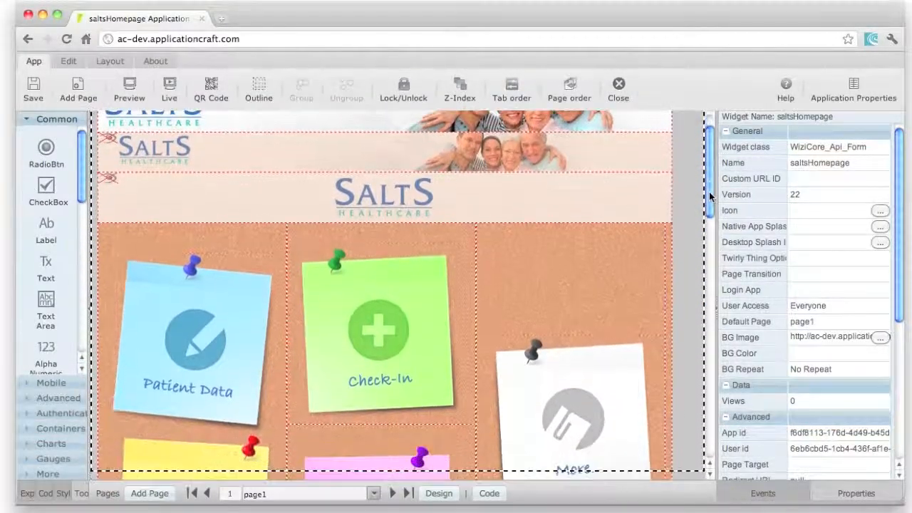
Step: Select page1 through its parent hierarchy and widen it to 860 px on the design canvas
{"action": "right_click", "coordinate": [652, 235]}
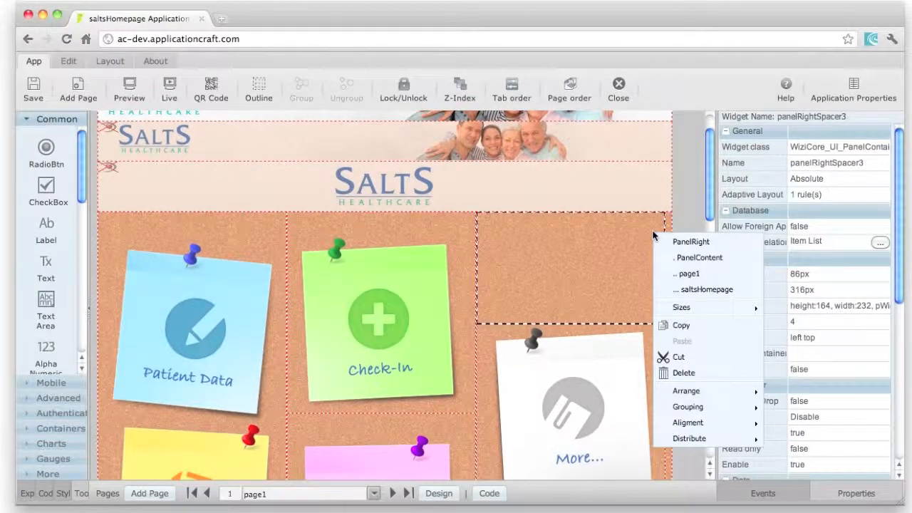
{"action": "left_click", "coordinate": [690, 274]}
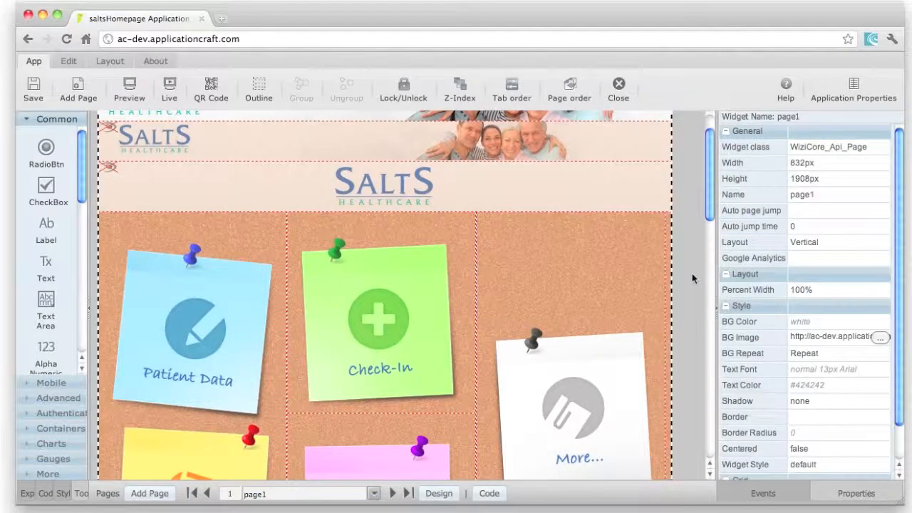
{"action": "left_click_drag", "start_coordinate": [672, 285], "coordinate": [692, 284]}
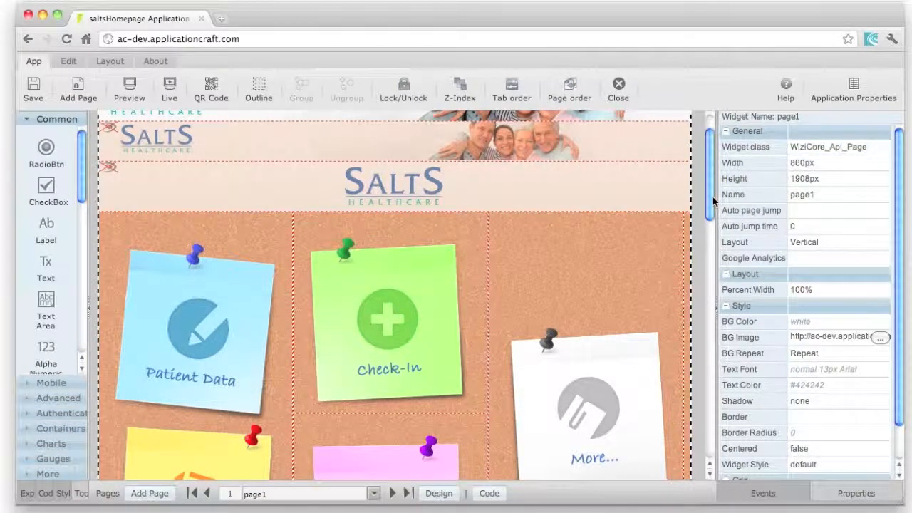
Step: Select the PanelRight container and its parent PanelContent on the canvas to inspect their layout properties
{"action": "left_click", "coordinate": [713, 193]}
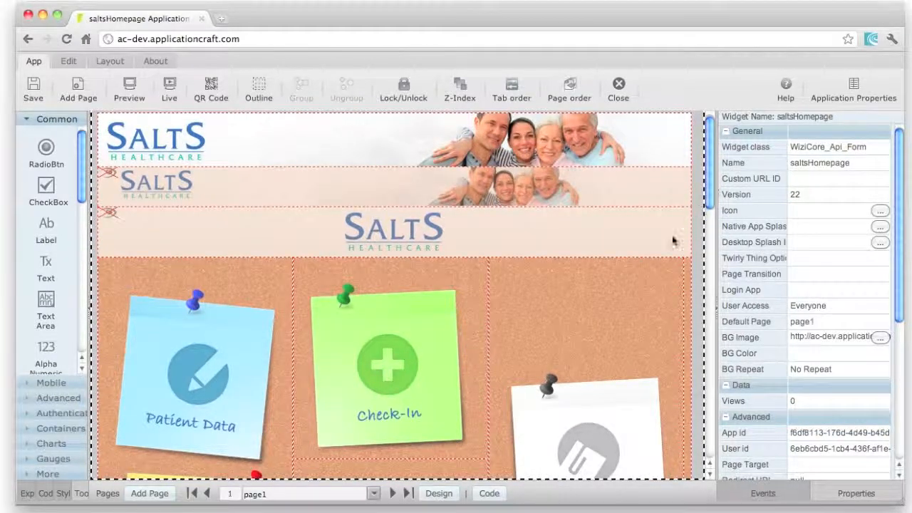
{"action": "left_click", "coordinate": [615, 287]}
{"action": "right_click", "coordinate": [598, 292]}
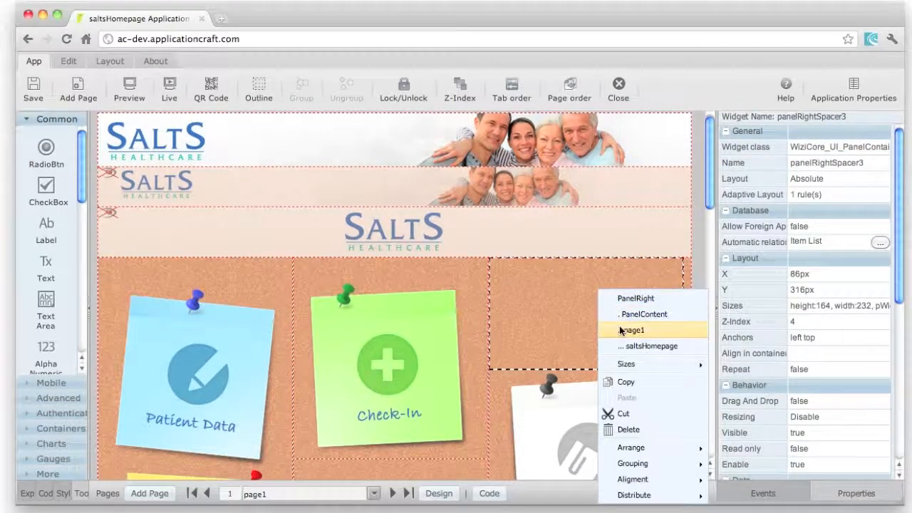
{"action": "left_click", "coordinate": [631, 298]}
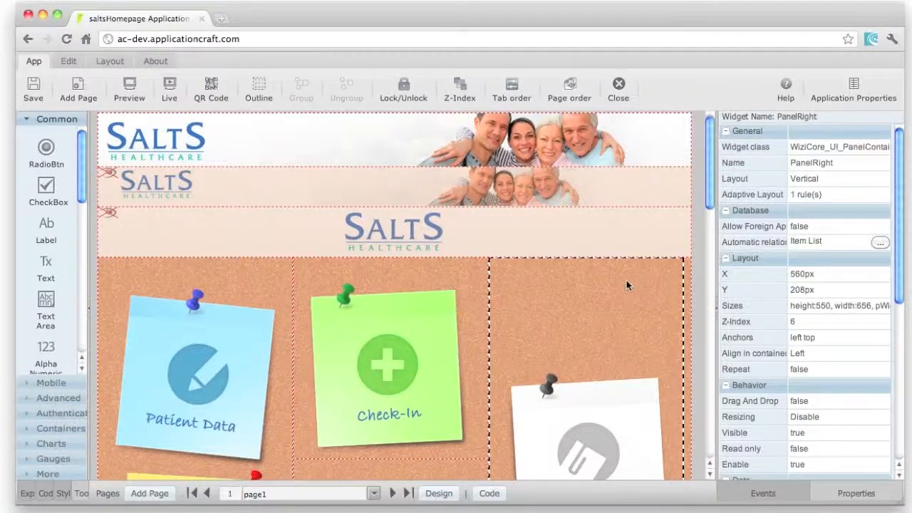
{"action": "right_click", "coordinate": [627, 280]}
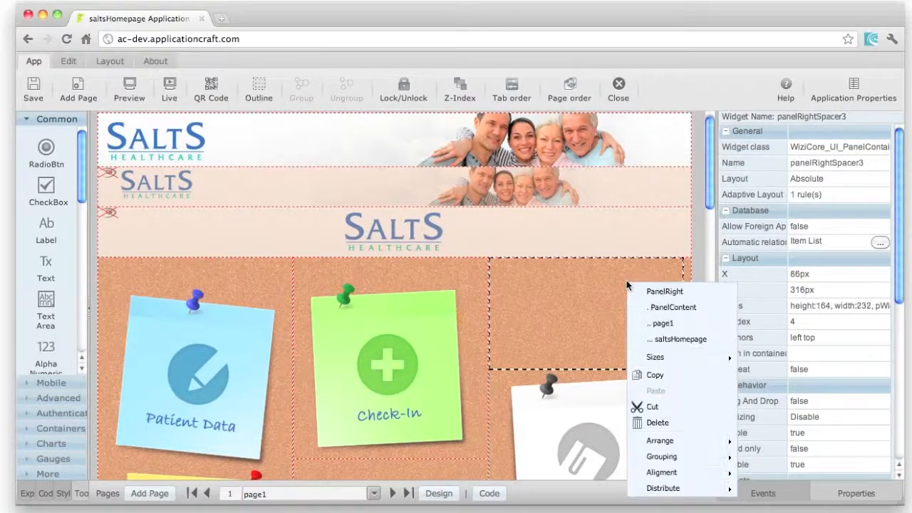
{"action": "left_click", "coordinate": [655, 307]}
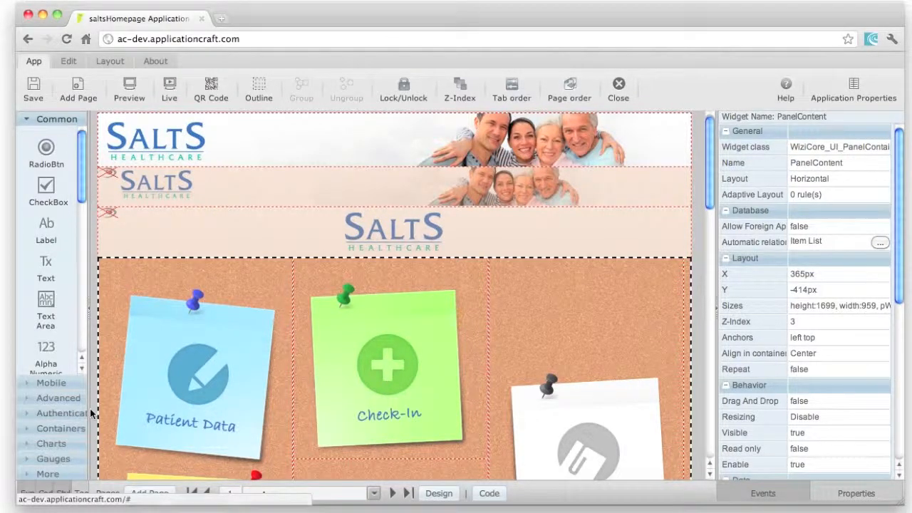
Step: Show the widget hierarchy and inspect the Panelleft, PanelMiddle and PanelRight containers inside PanelContent
{"action": "left_click_drag", "start_coordinate": [89, 411], "coordinate": [164, 411]}
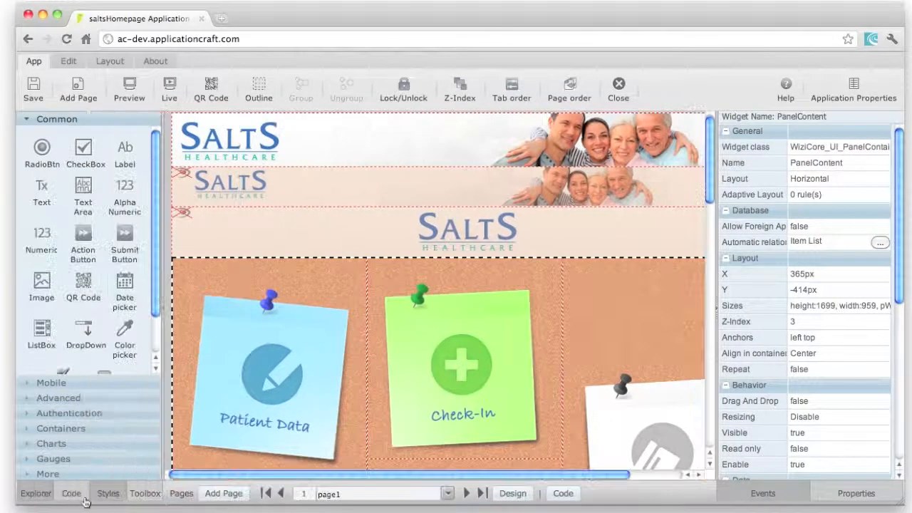
{"action": "left_click", "coordinate": [36, 493]}
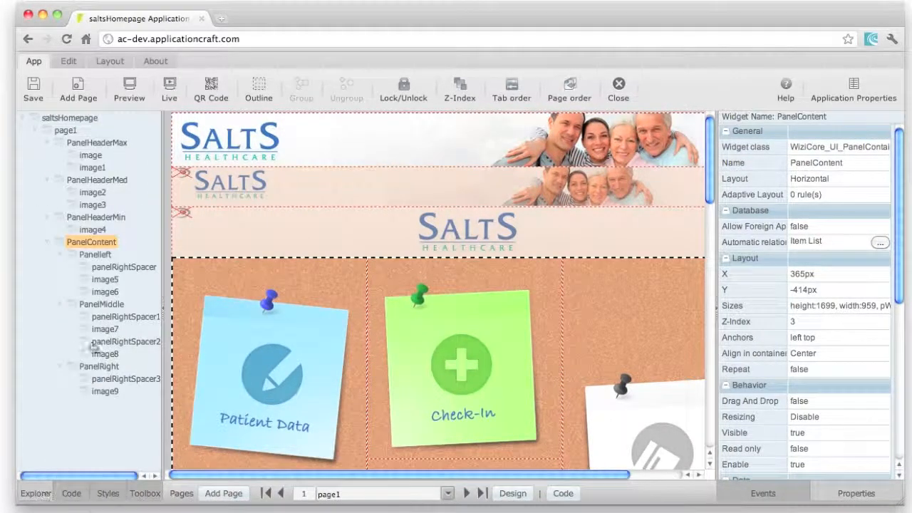
{"action": "left_click", "coordinate": [84, 258]}
{"action": "left_click", "coordinate": [92, 306]}
{"action": "left_click", "coordinate": [99, 367]}
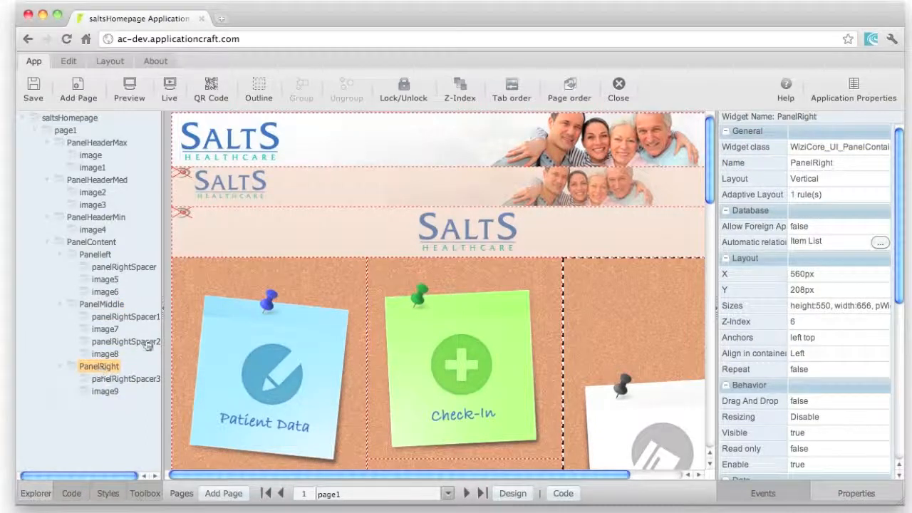
{"action": "left_click_drag", "start_coordinate": [161, 335], "coordinate": [102, 347]}
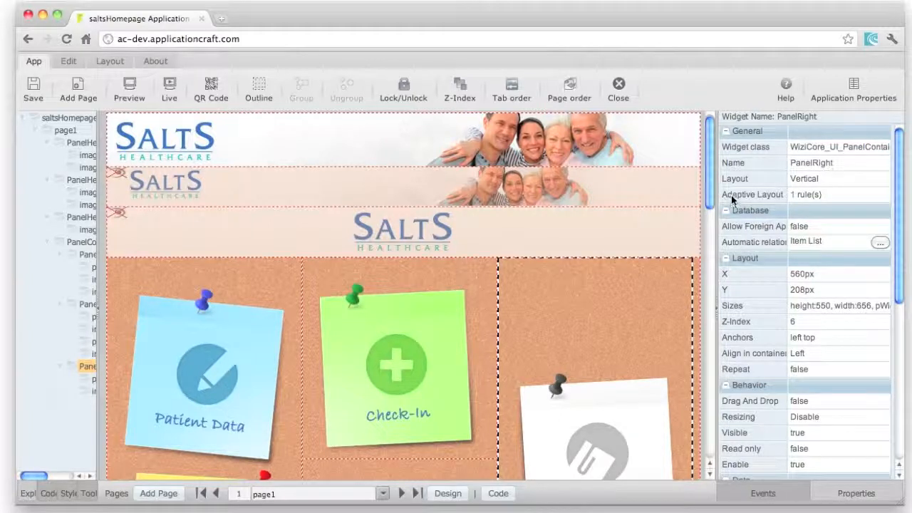
Step: Examine PanelRight's adaptive layout rule and the property it overrides, leaving the rule unchanged
{"action": "left_click", "coordinate": [831, 194]}
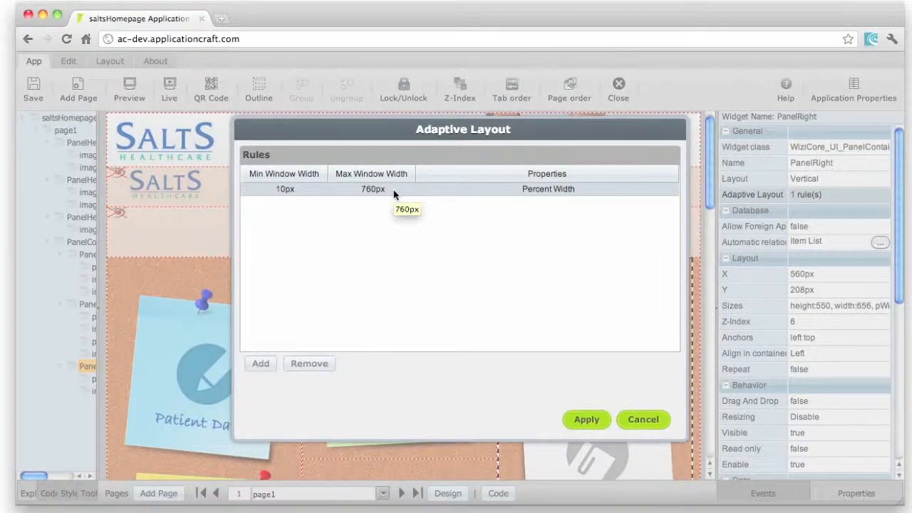
{"action": "left_click", "coordinate": [555, 189]}
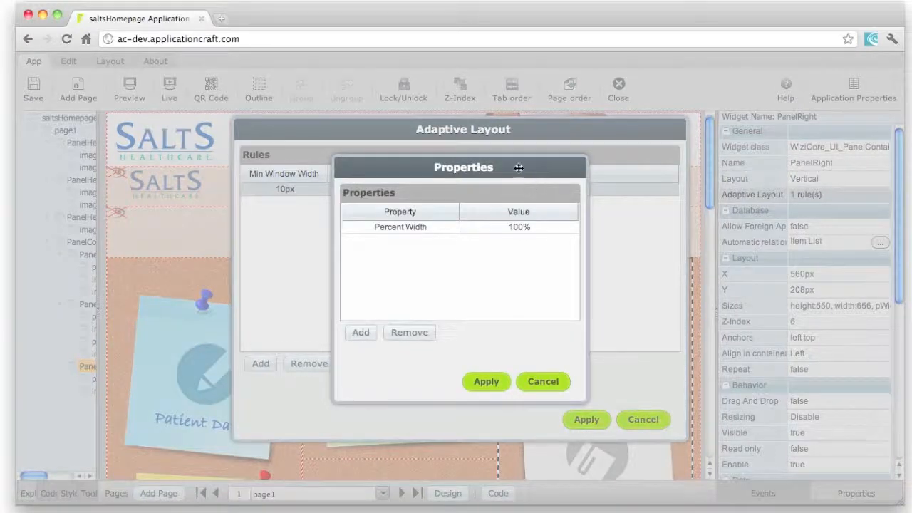
{"action": "left_click_drag", "start_coordinate": [521, 170], "coordinate": [538, 202]}
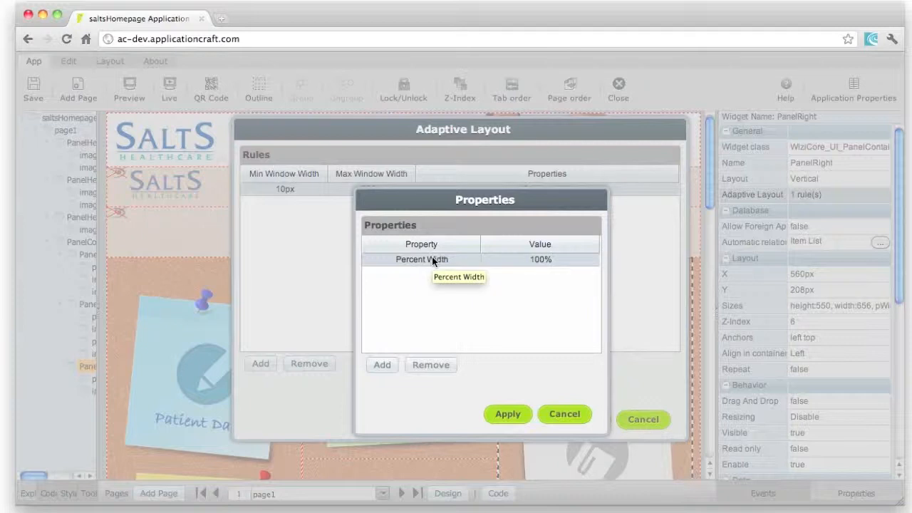
{"action": "left_click", "coordinate": [552, 418]}
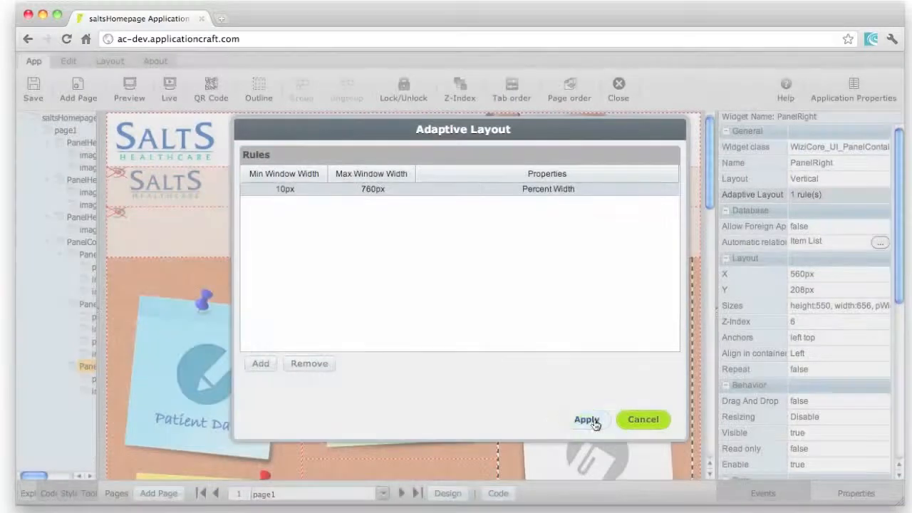
{"action": "left_click", "coordinate": [644, 420]}
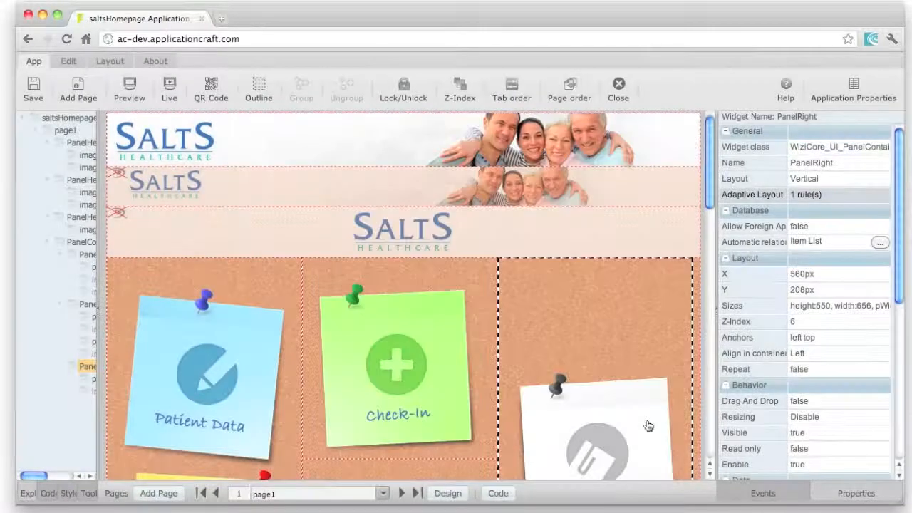
Step: Select the Panelleft container above the Patient Data note and check its size settings without changing them
{"action": "left_click", "coordinate": [487, 273]}
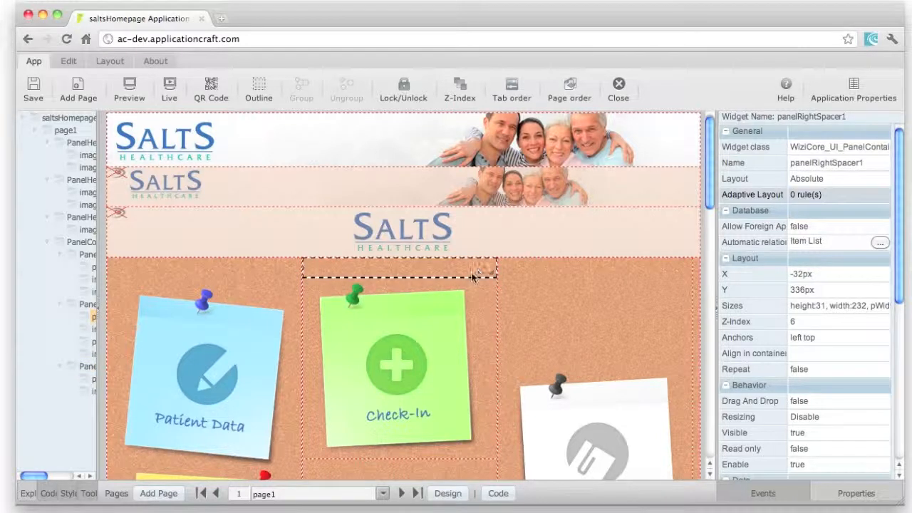
{"action": "left_click", "coordinate": [292, 278]}
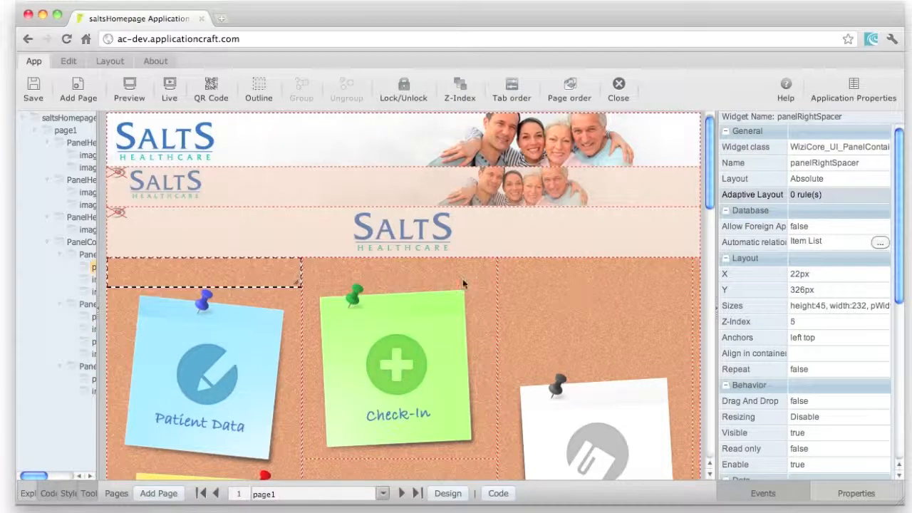
{"action": "right_click", "coordinate": [283, 276]}
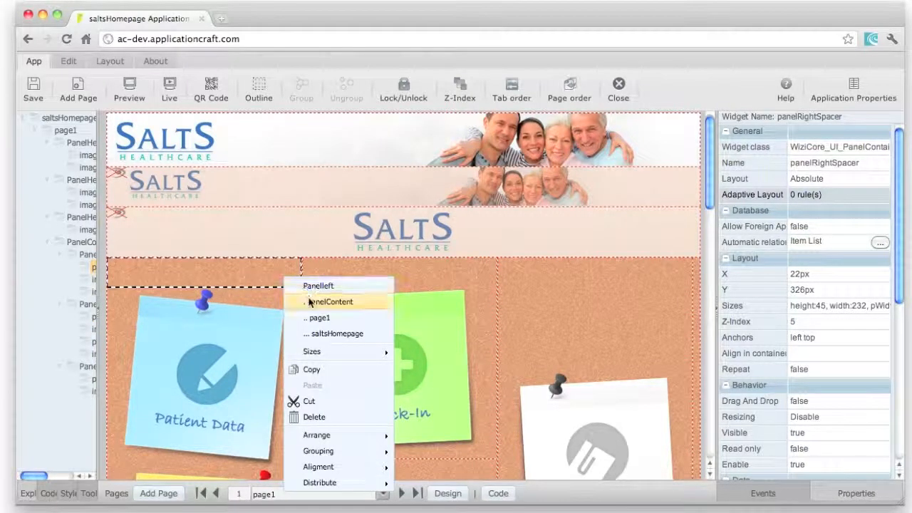
{"action": "left_click", "coordinate": [306, 286]}
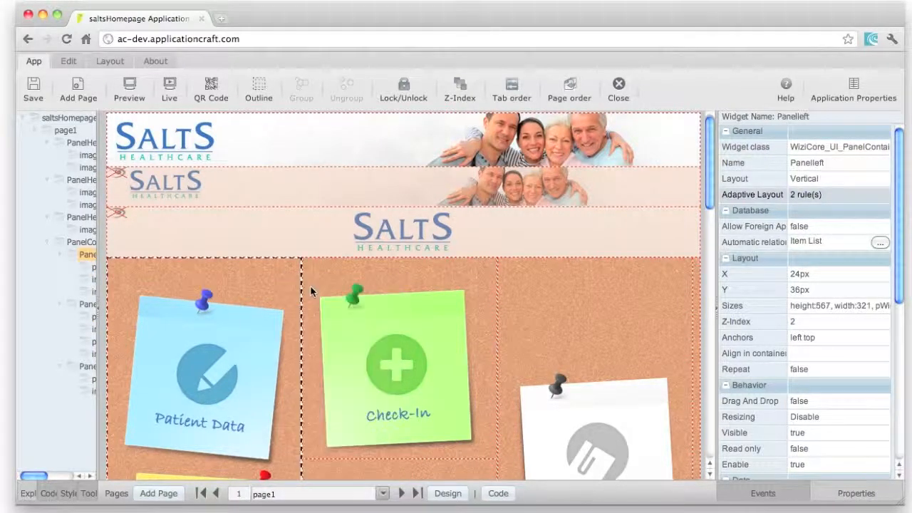
{"action": "left_click", "coordinate": [870, 306]}
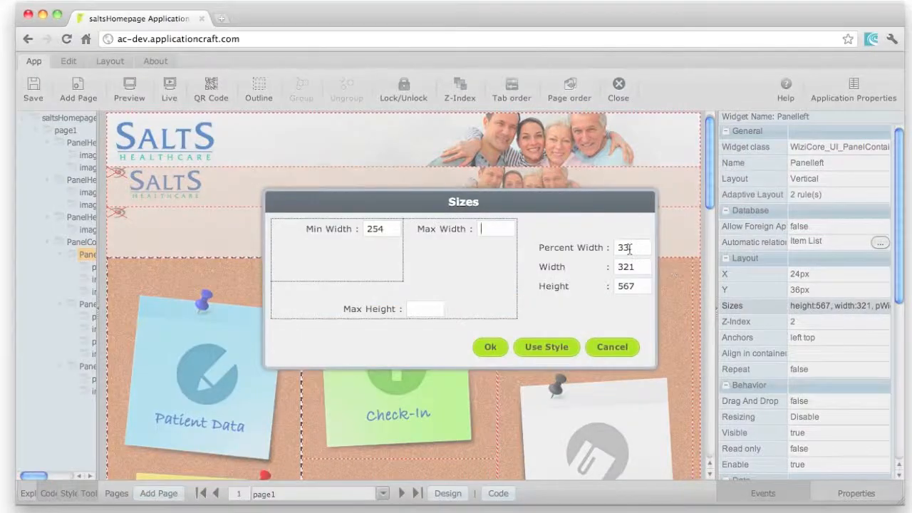
{"action": "left_click", "coordinate": [607, 350]}
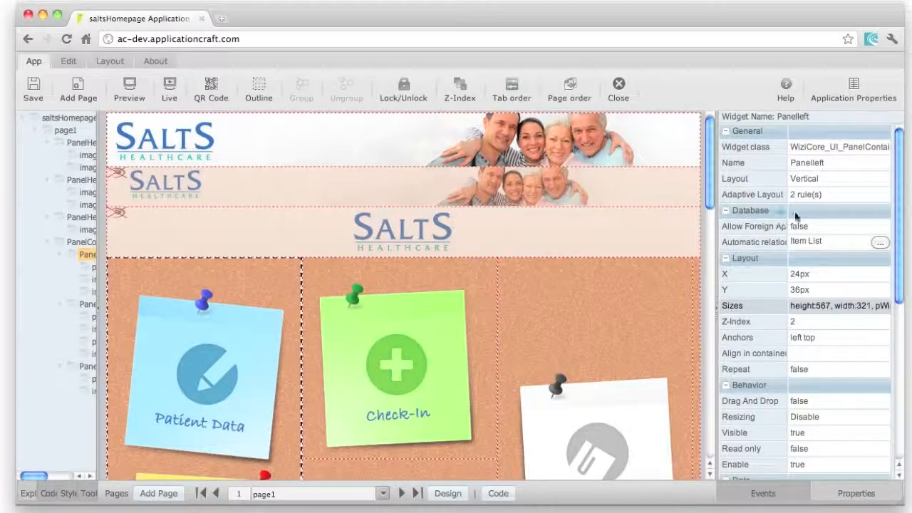
Step: Examine Panelleft's adaptive layout rule for window widths from 0 to 500 px and its overridden property
{"action": "left_click", "coordinate": [811, 195]}
{"action": "left_click", "coordinate": [285, 189]}
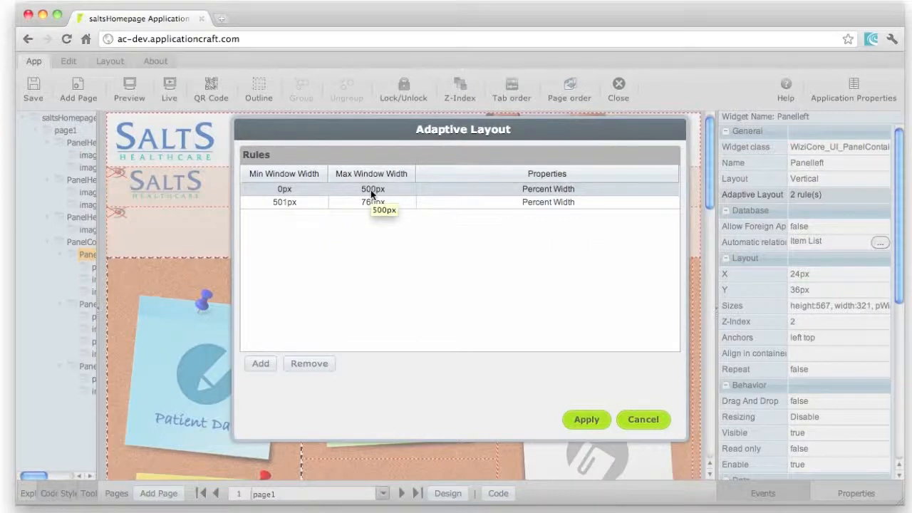
{"action": "left_click", "coordinate": [530, 190]}
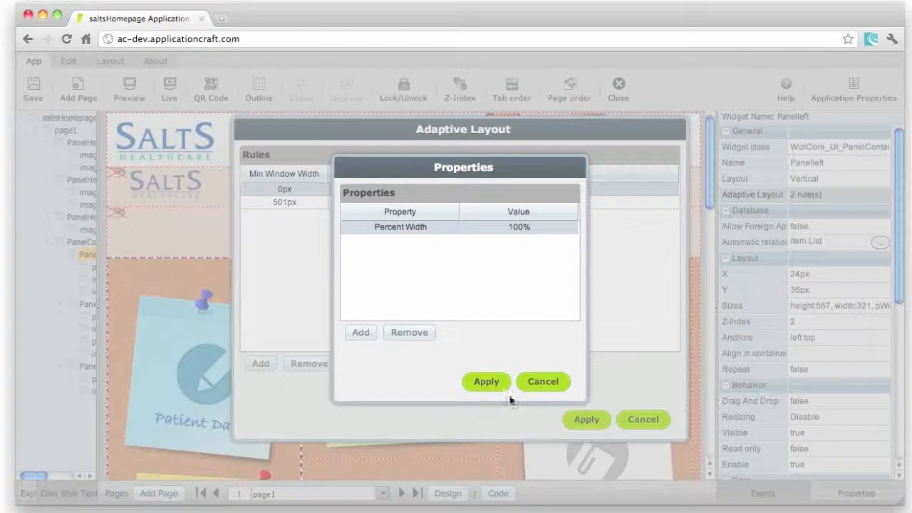
{"action": "left_click", "coordinate": [540, 382]}
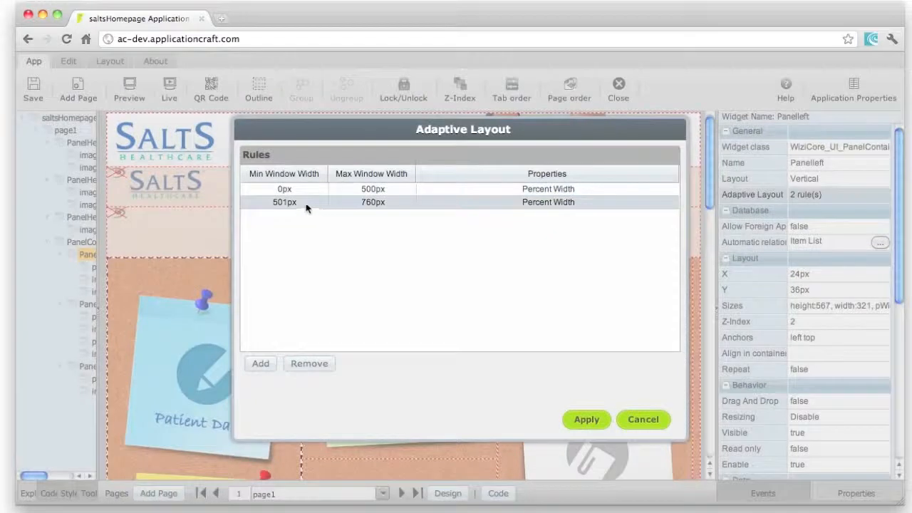
Step: Examine Panelleft's adaptive layout rule for 501 to 760 px windows and close the rules without changes
{"action": "left_click", "coordinate": [396, 206]}
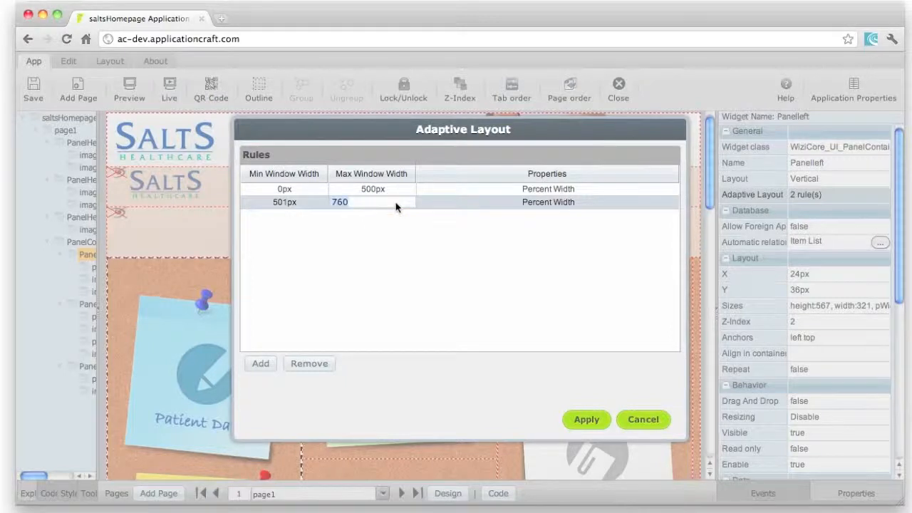
{"action": "left_click", "coordinate": [460, 206]}
{"action": "left_click", "coordinate": [466, 226]}
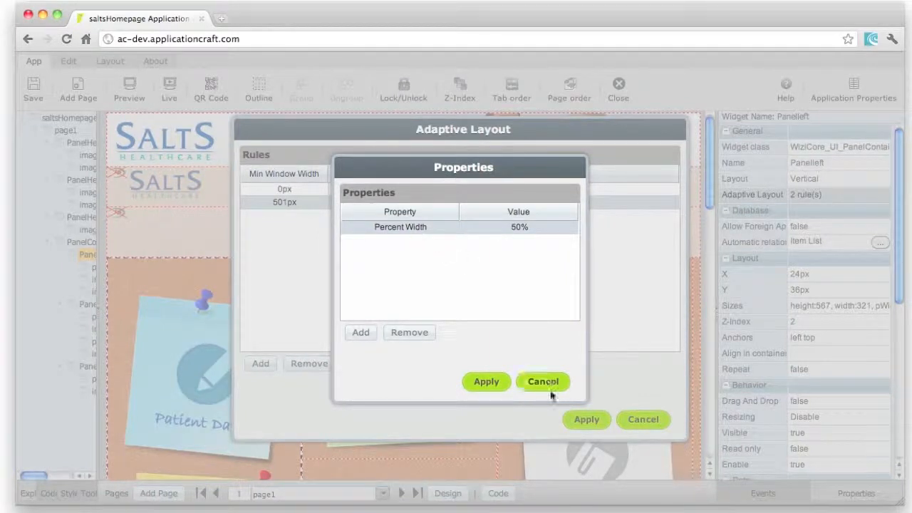
{"action": "left_click", "coordinate": [545, 382]}
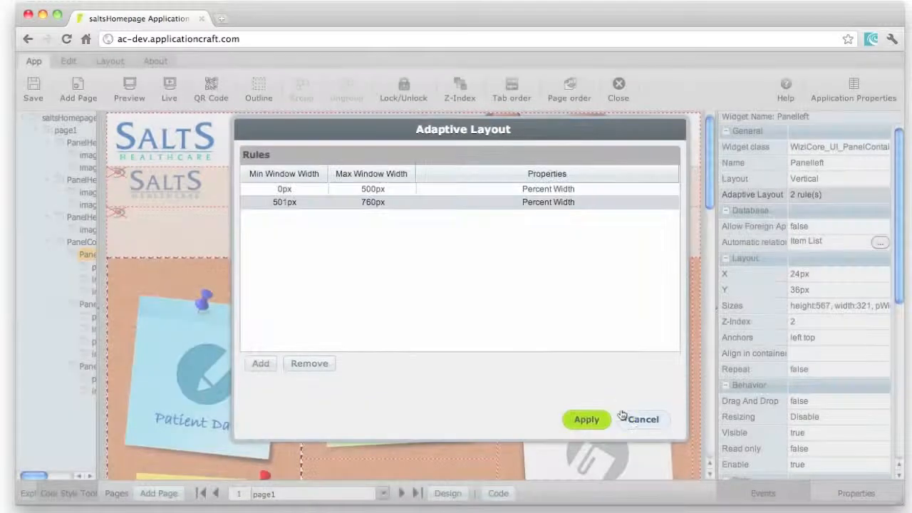
{"action": "left_click", "coordinate": [639, 420]}
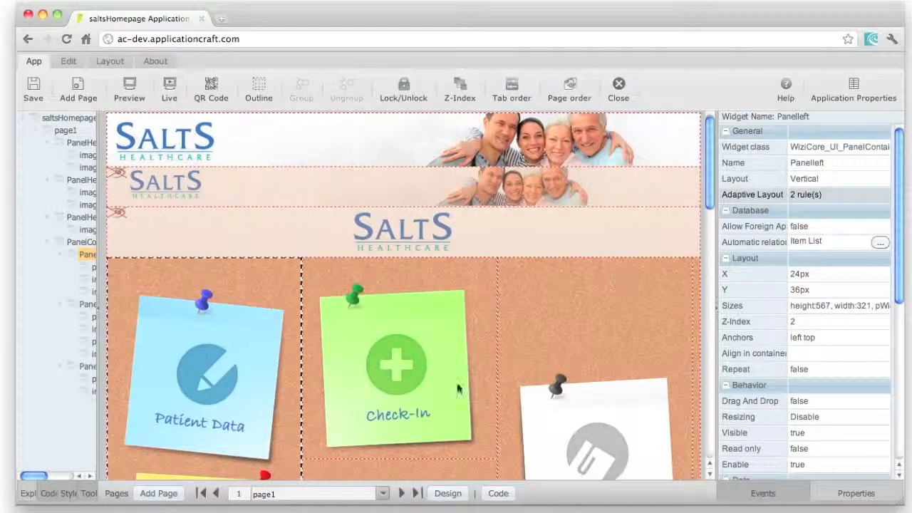
Step: Examine the adaptive layout rule and Visible override of the empty spacer panel above the More... note, leaving them unchanged
{"action": "scroll", "coordinate": [611, 274], "scroll_direction": "down", "scroll_amount": 4}
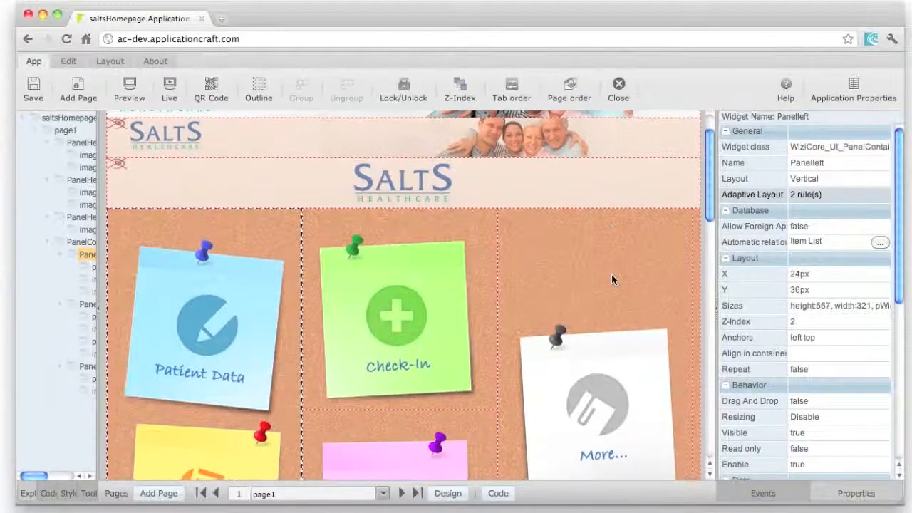
{"action": "left_click", "coordinate": [598, 201]}
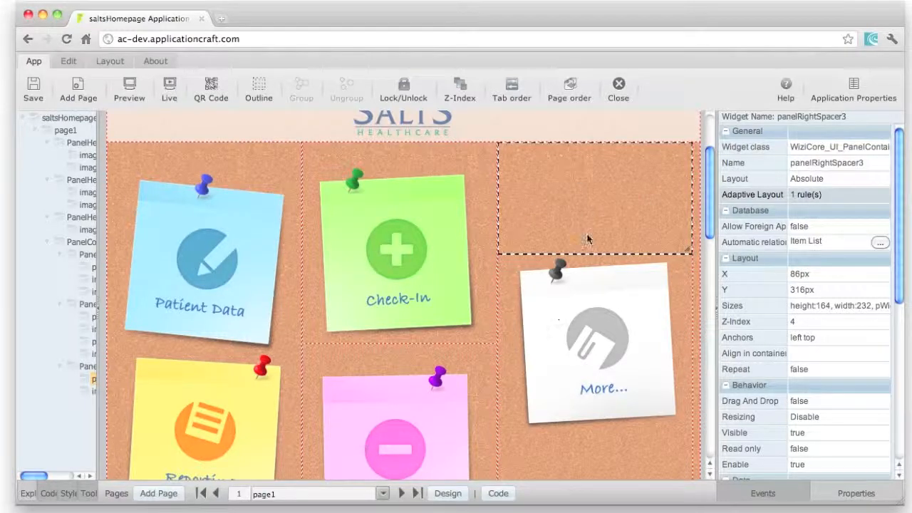
{"action": "left_click", "coordinate": [858, 194]}
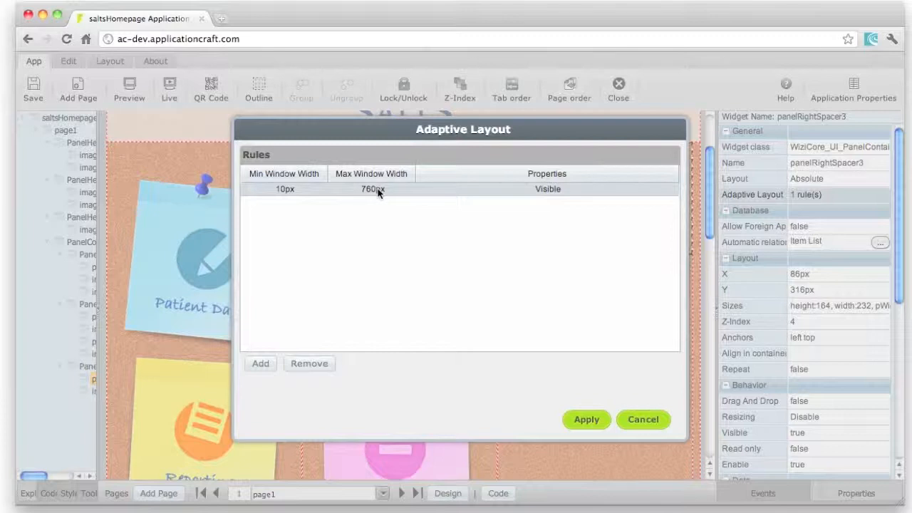
{"action": "left_click", "coordinate": [495, 191]}
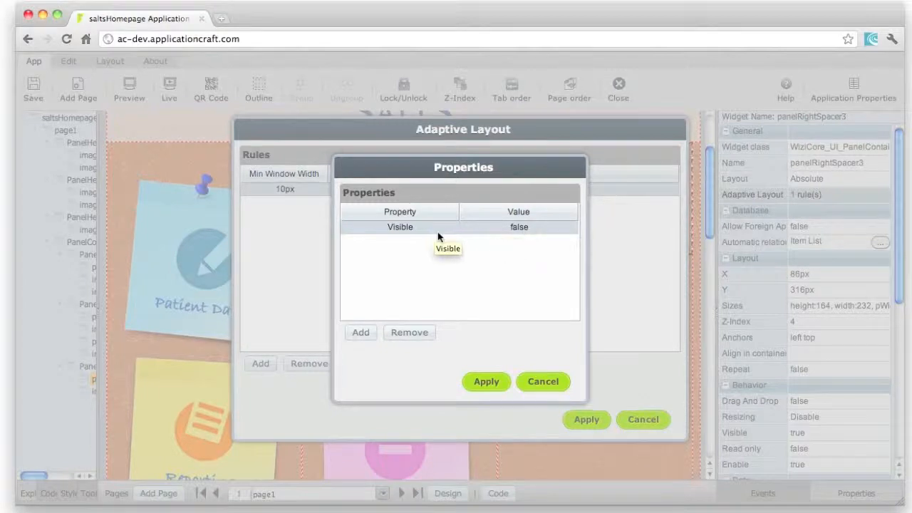
{"action": "left_click", "coordinate": [541, 381]}
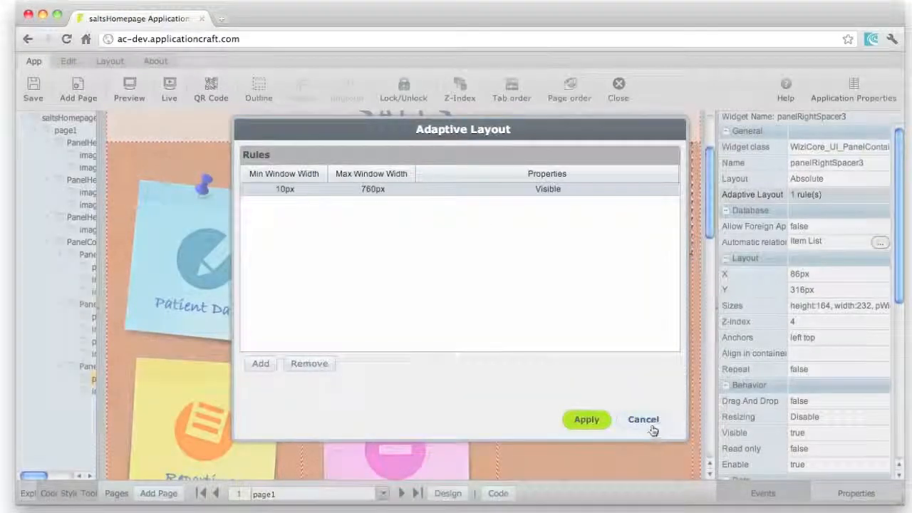
{"action": "left_click", "coordinate": [650, 425]}
Step: Select the PanelHeaderMin container around the centred logo and examine its adaptive layout rule and Visible override without changing them
{"action": "left_click_drag", "start_coordinate": [708, 223], "coordinate": [711, 191]}
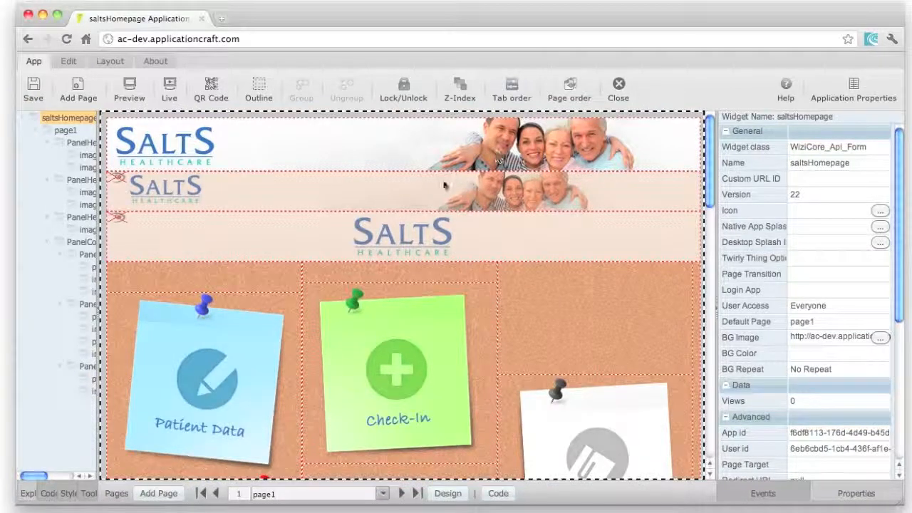
{"action": "left_click", "coordinate": [364, 147]}
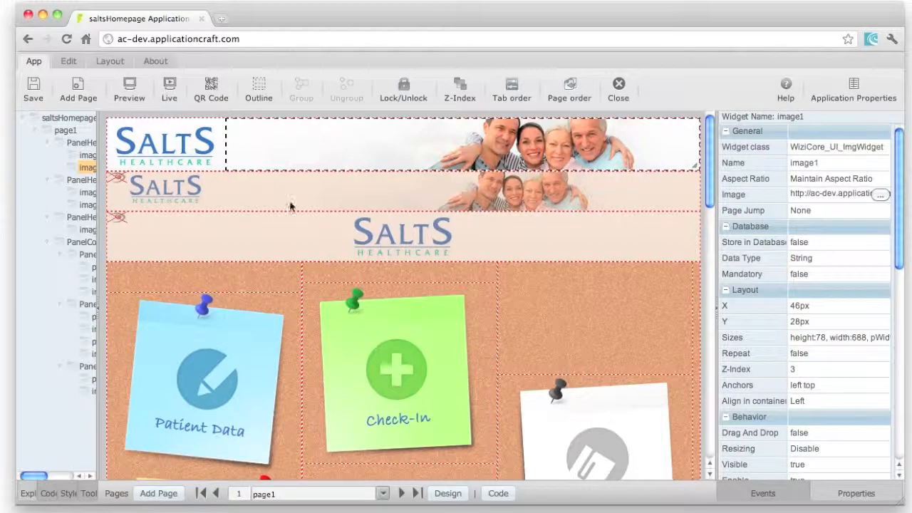
{"action": "left_click", "coordinate": [360, 229]}
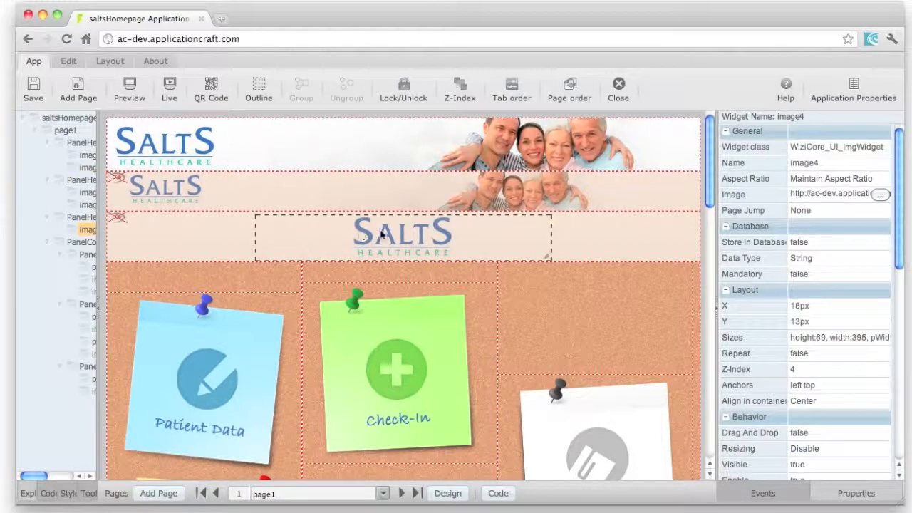
{"action": "right_click", "coordinate": [526, 230]}
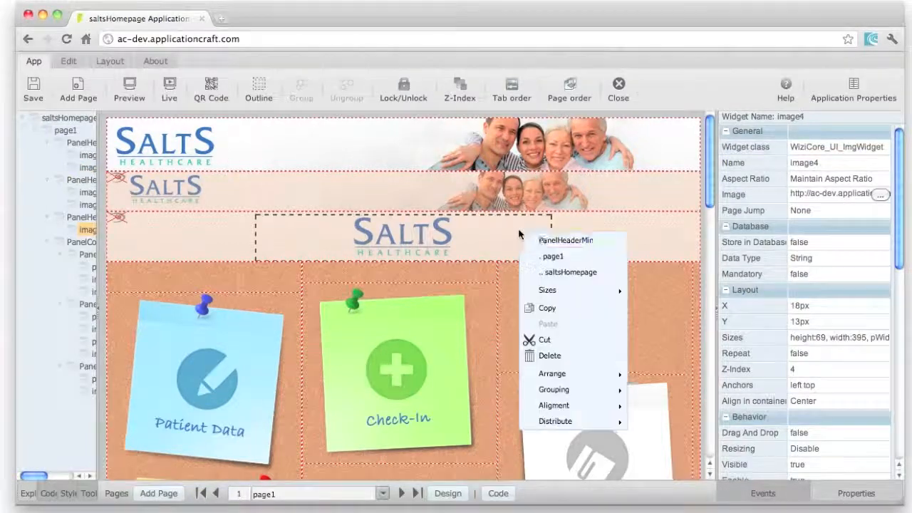
{"action": "left_click", "coordinate": [555, 242]}
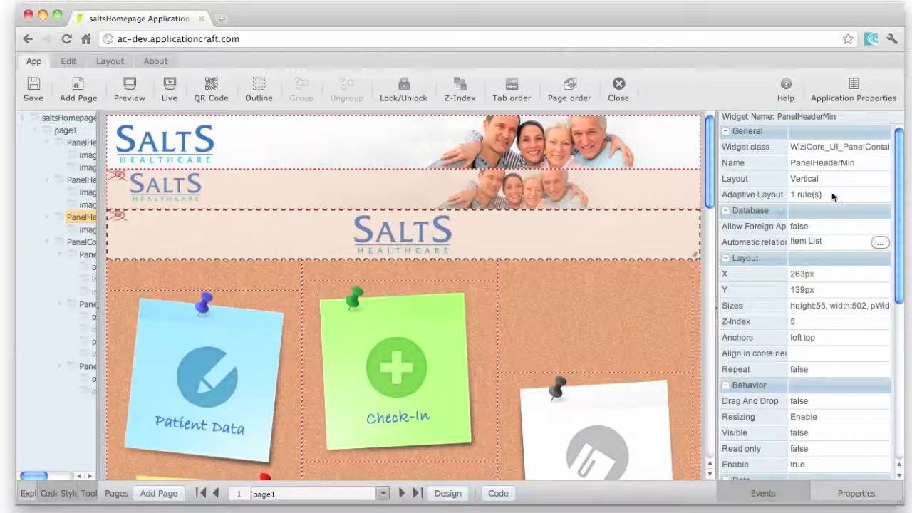
{"action": "left_click", "coordinate": [795, 196]}
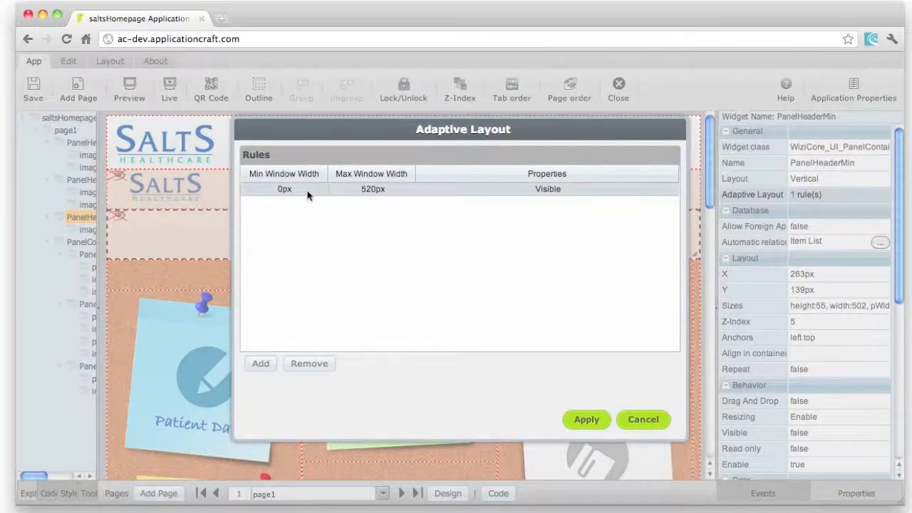
{"action": "double_click", "coordinate": [543, 189]}
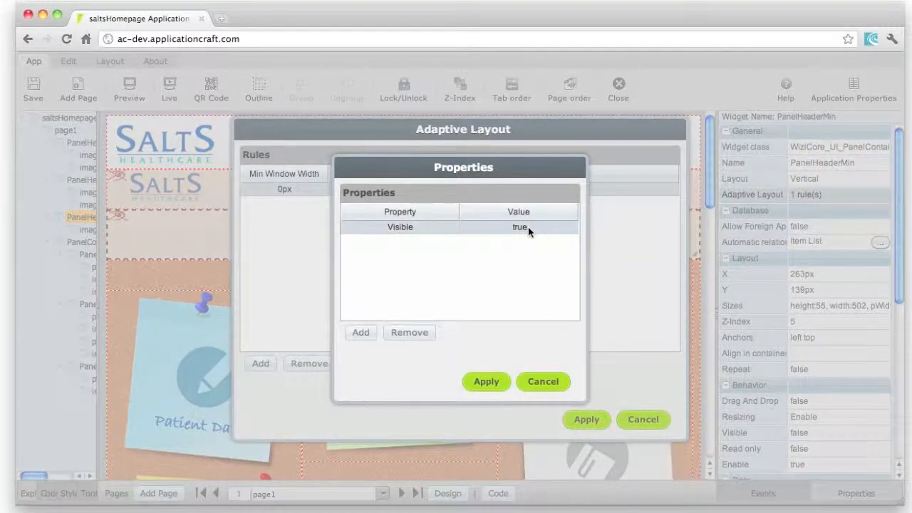
{"action": "left_click", "coordinate": [533, 383]}
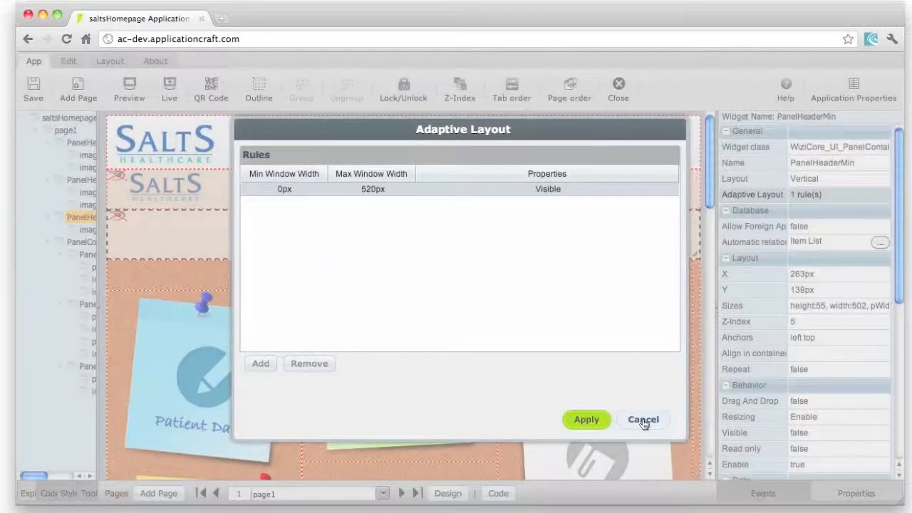
{"action": "left_click", "coordinate": [643, 420]}
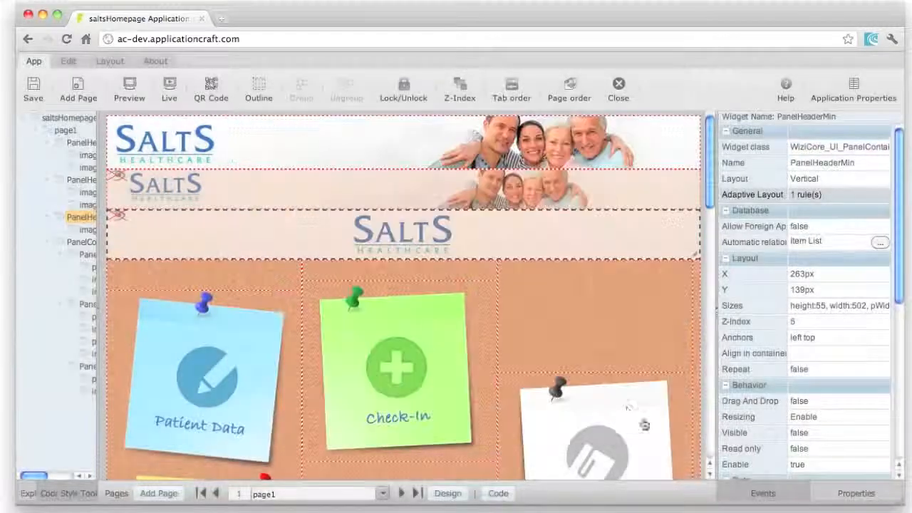
Step: Select the PanelHeaderMax container around the full-width header image and examine its adaptive layout rule and Visible override without changes
{"action": "left_click", "coordinate": [311, 150]}
{"action": "right_click", "coordinate": [308, 147]}
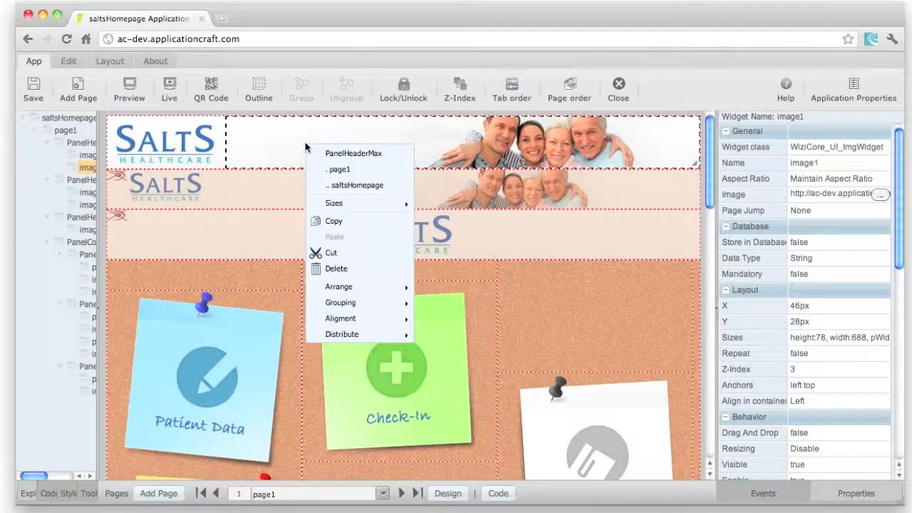
{"action": "left_click", "coordinate": [341, 154]}
{"action": "left_click", "coordinate": [831, 199]}
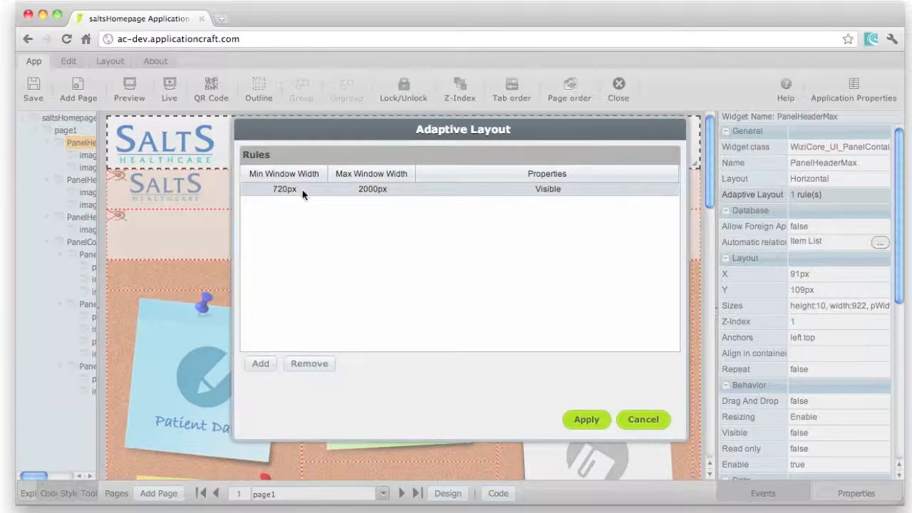
{"action": "double_click", "coordinate": [502, 187]}
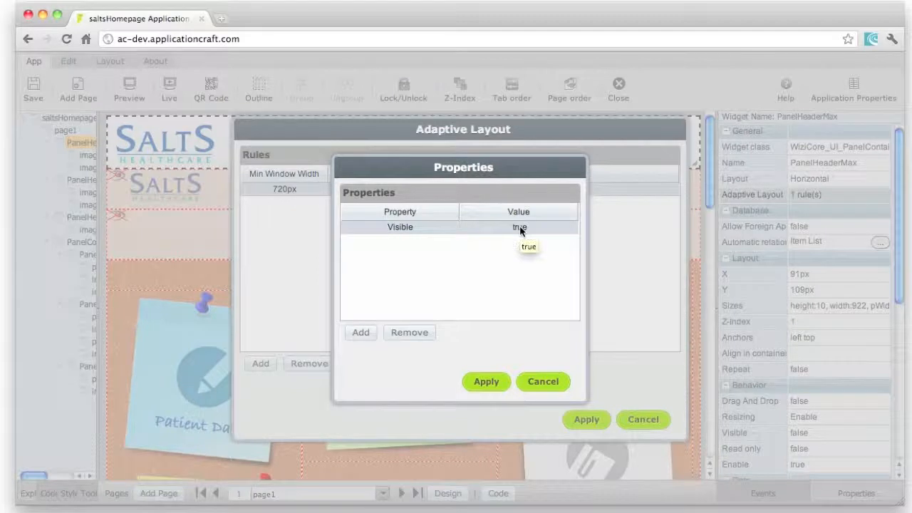
{"action": "left_click", "coordinate": [543, 383]}
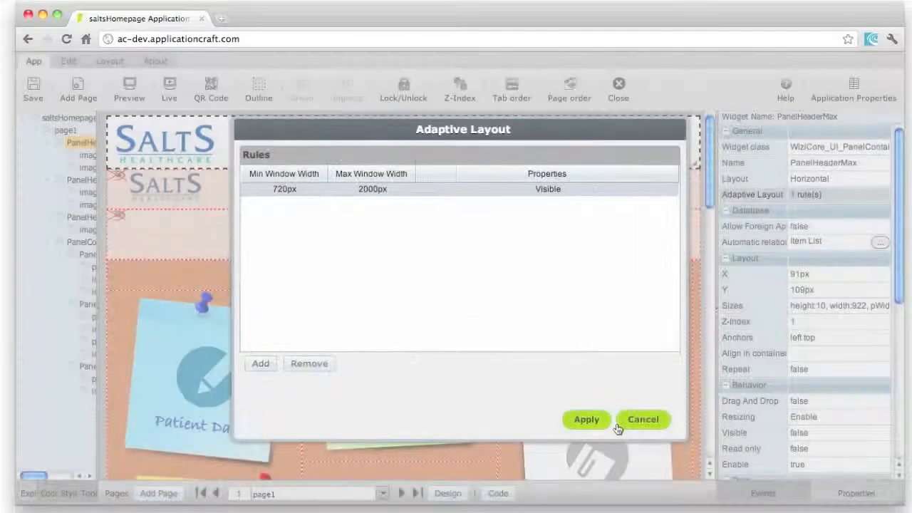
{"action": "left_click", "coordinate": [642, 420]}
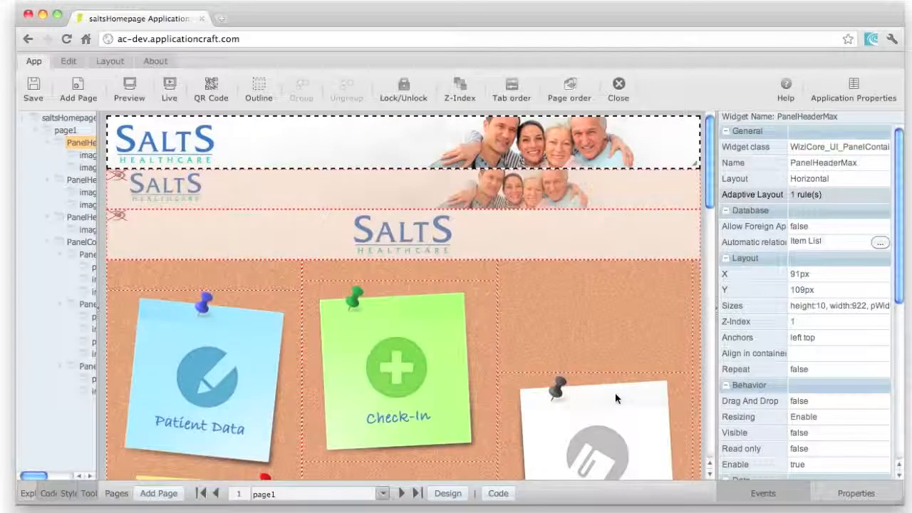